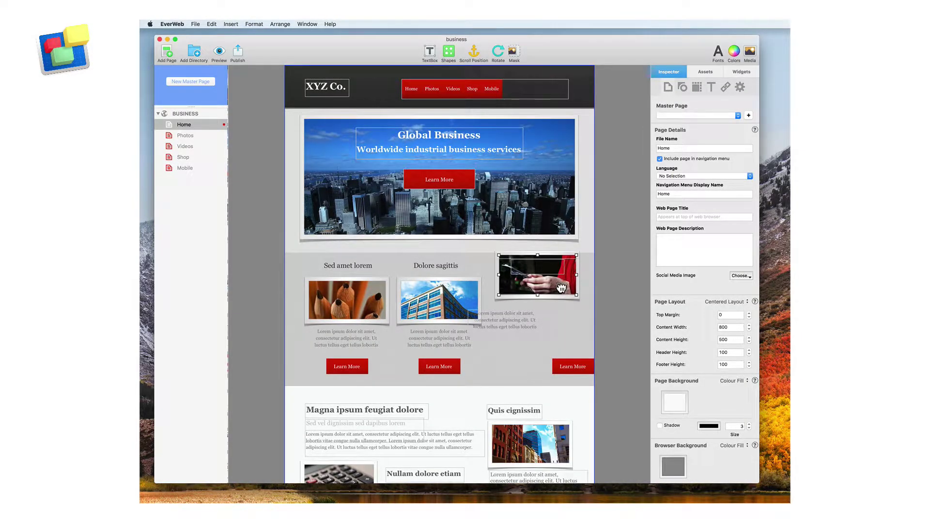
Move the phone photo down and set its text beneath it, aligning the third column
left_click_drag(561, 287, 559, 315)
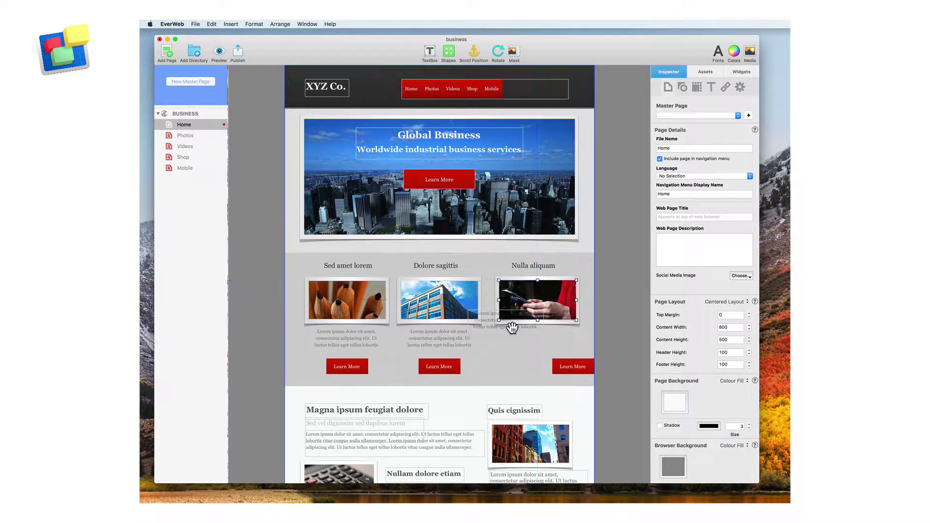
left_click_drag(488, 327, 521, 344)
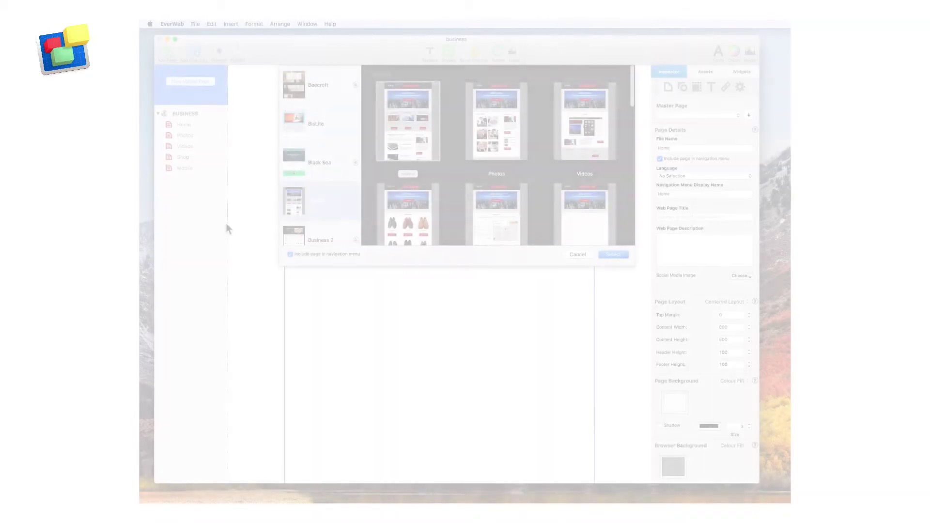
Add a new page from the Blank theme's Home template
scroll(309, 202, "up", 10)
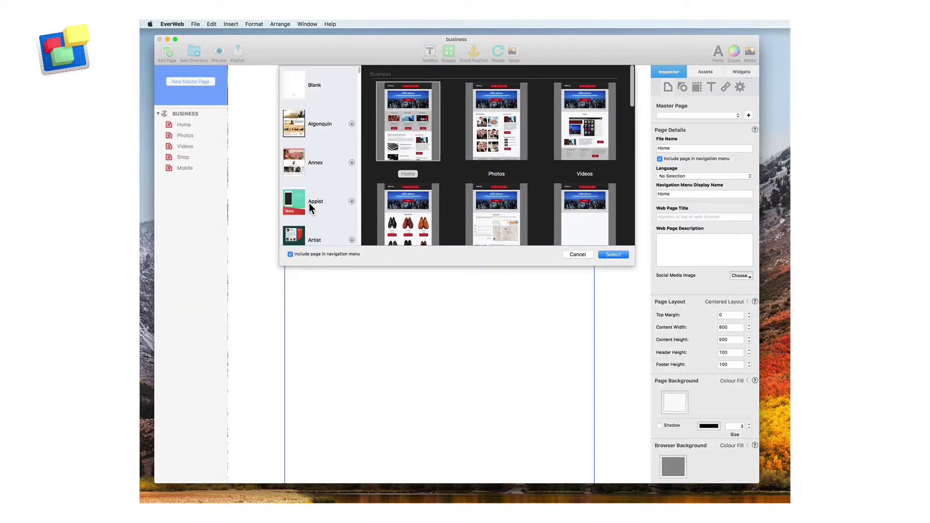
left_click(299, 87)
key("Down")
key("Down")
key("Down")
key("Down")
key("Down")
key("Down")
key("Down")
key("Down")
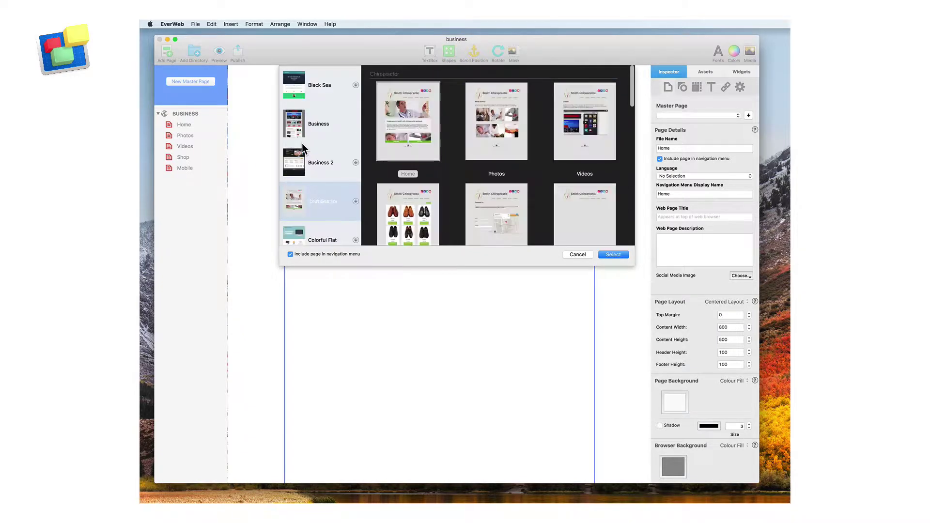
scroll(301, 144, "up", 5)
left_click(294, 85)
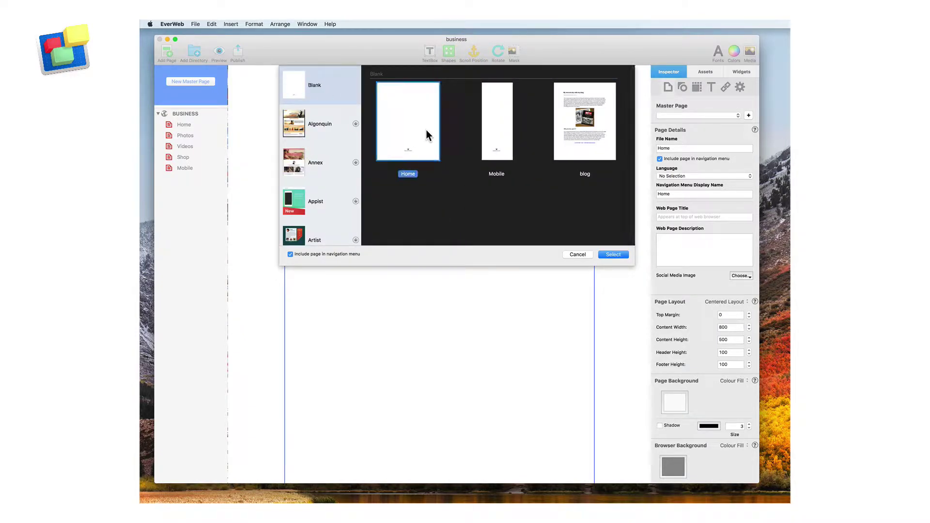
left_click(621, 256)
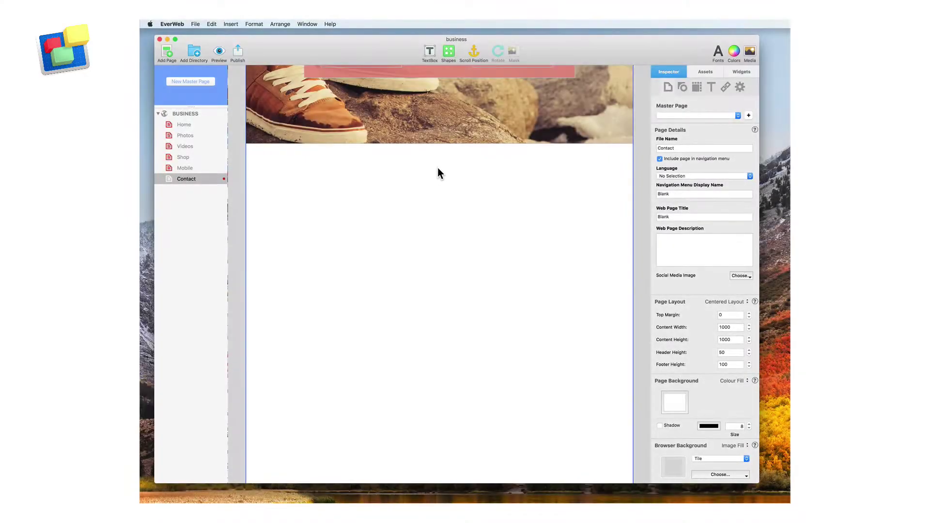
Place a text box on the new page and type 'Hell' in it
left_click(429, 55)
type("Hello World!")
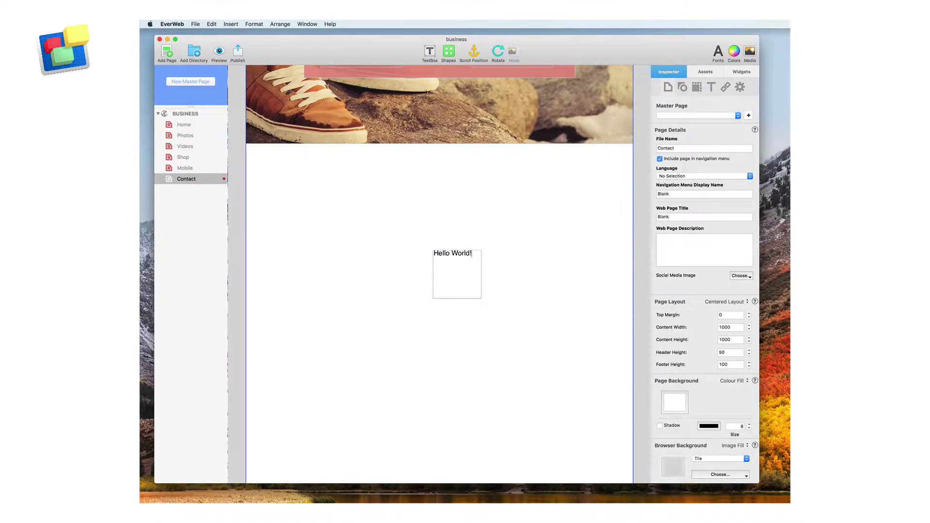
key("Escape")
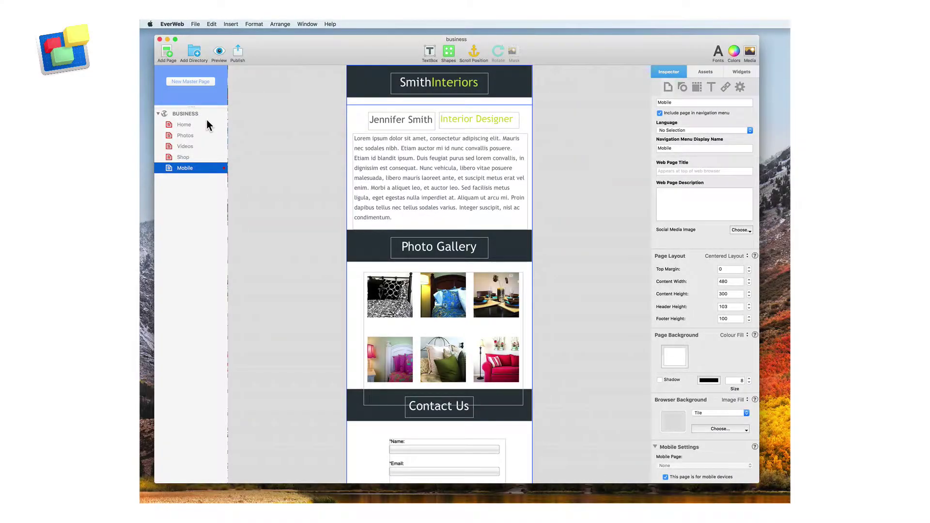
Set the Home page's Mobile Page to One of My Pages, targeting the Mobile page
left_click(207, 124)
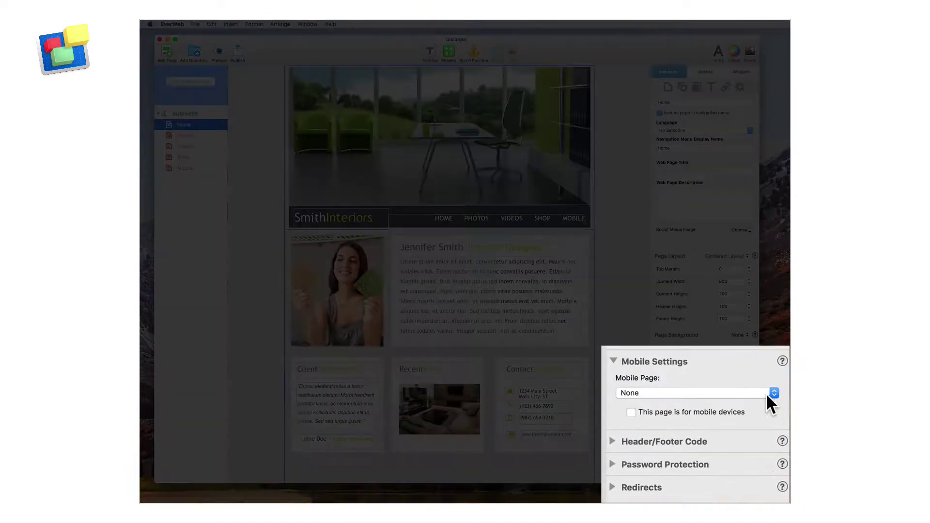
left_click(749, 413)
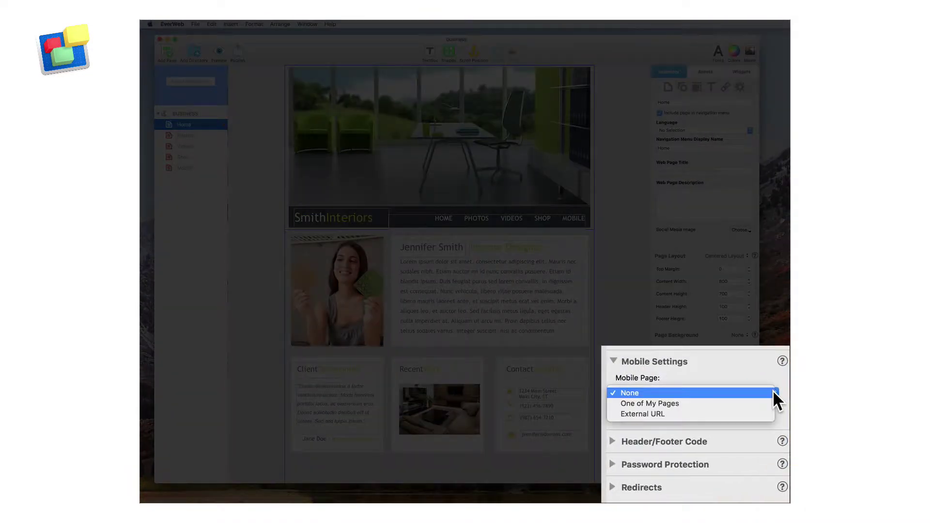
left_click(745, 403)
left_click(751, 411)
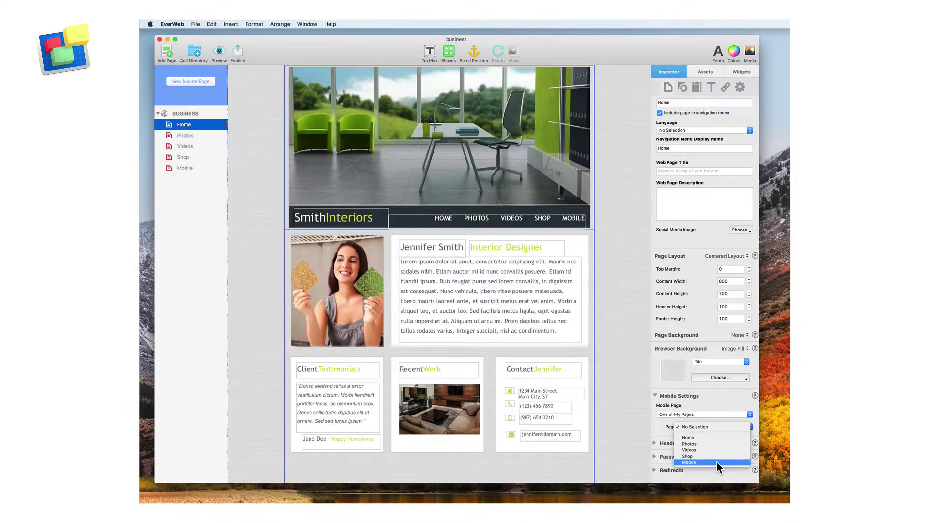
left_click(716, 462)
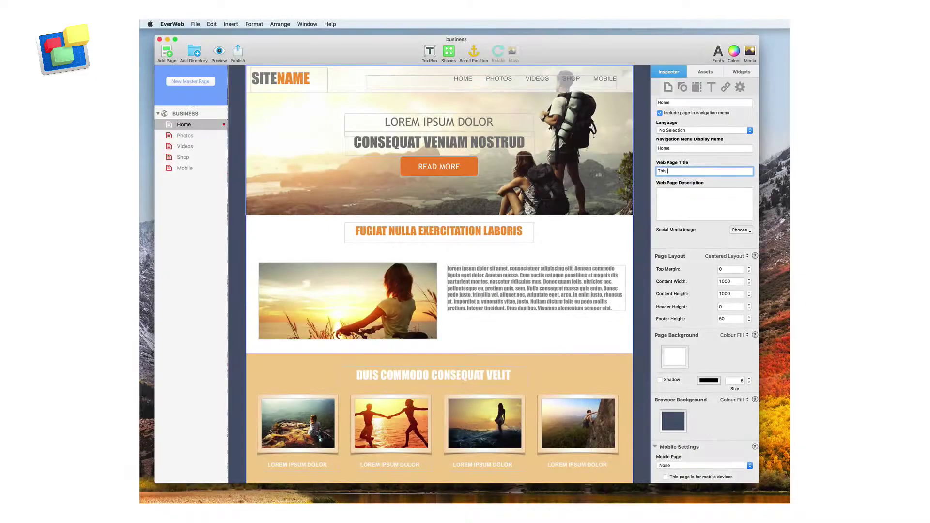
Enter 'will help with SEO Ranking' as the Home page's Web Page Title
type("will help with")
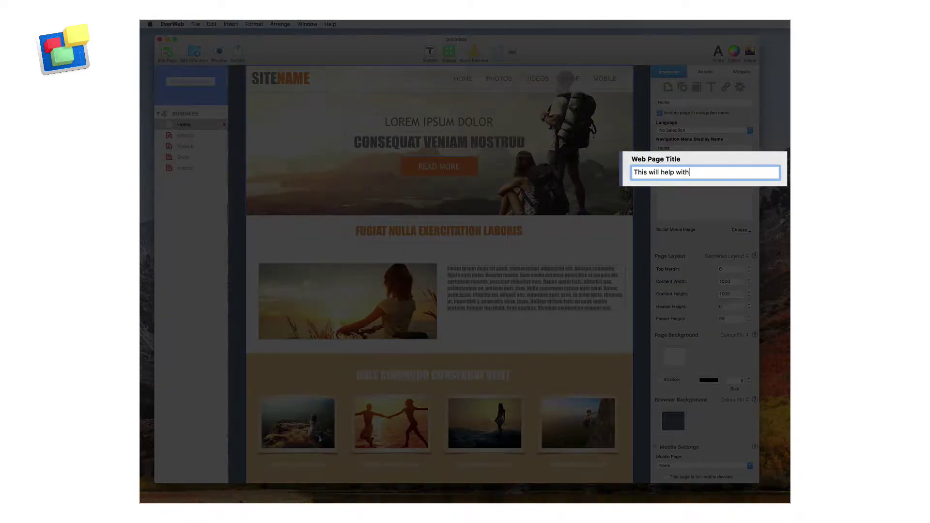
type(" SEO Ran")
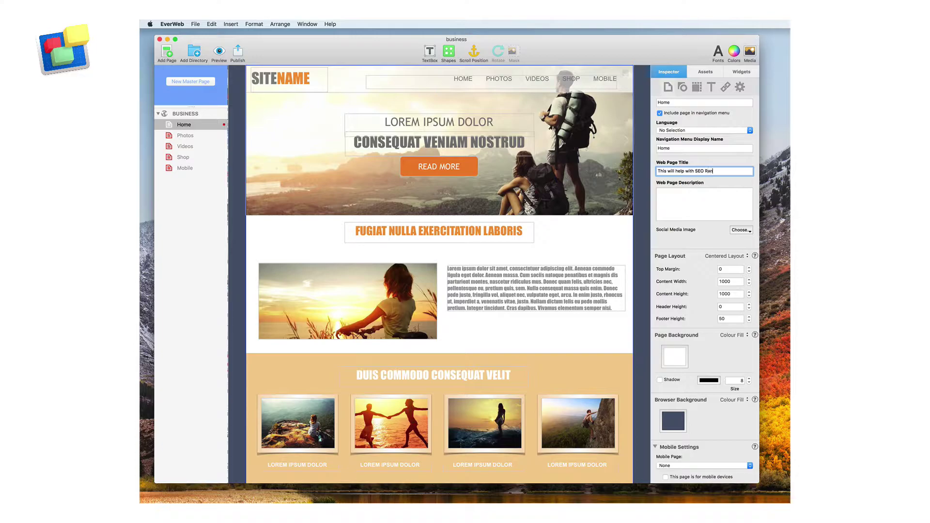
type("king")
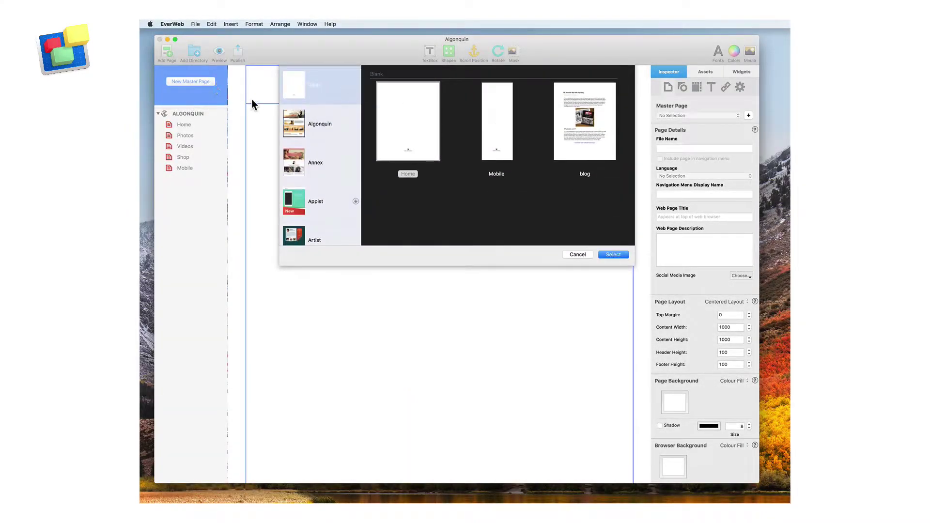
Add the Artist theme's Home template as a page and set its Master Page to Home
scroll(300, 163, "down", 3)
left_click(301, 161)
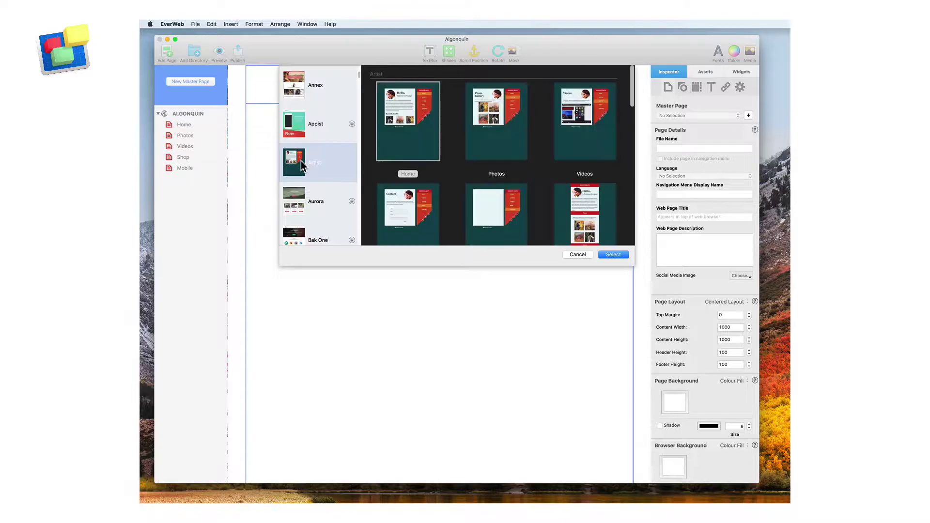
left_click(408, 151)
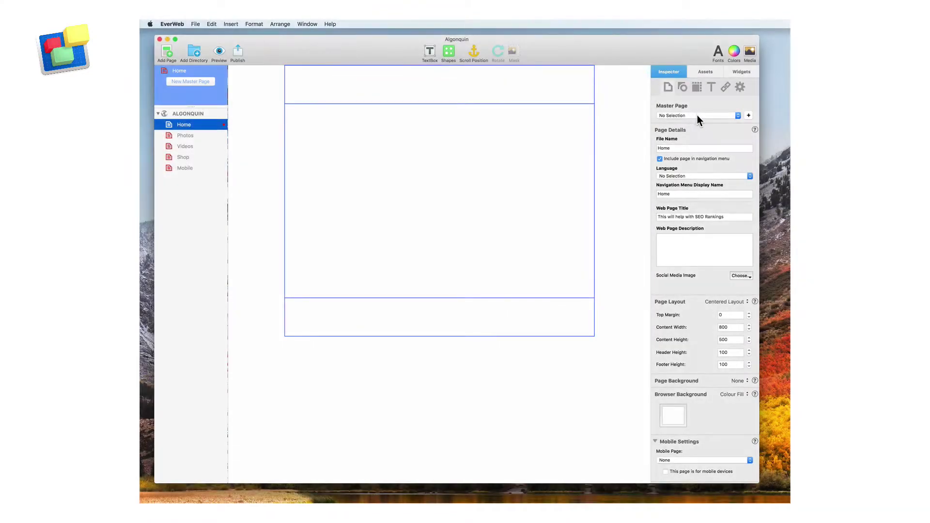
left_click(696, 114)
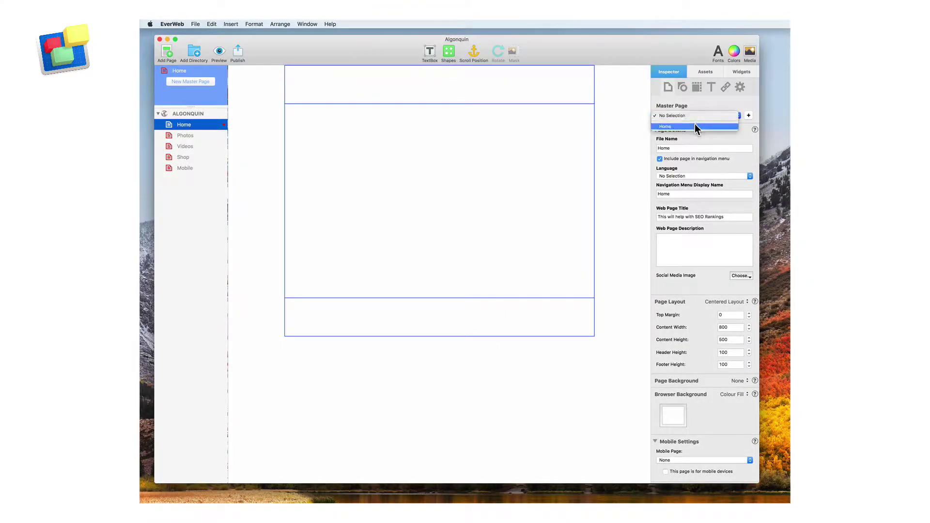
left_click(694, 126)
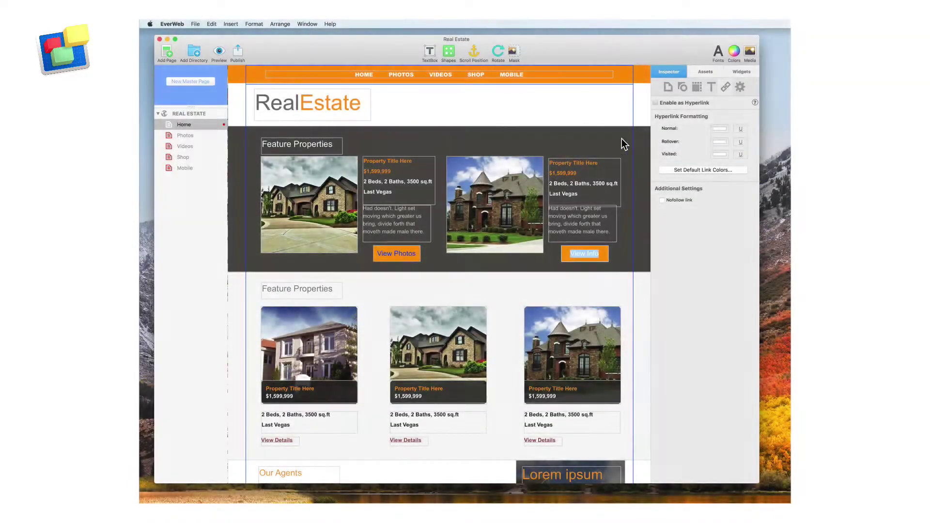
Make the View Info button a hyperlink to the file House Details.pdf
left_click(668, 105)
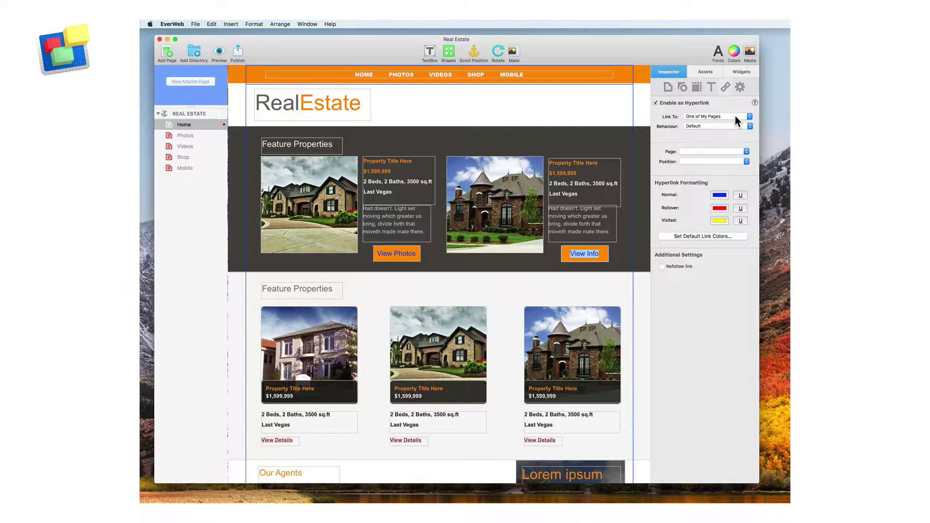
left_click(734, 116)
left_click(737, 129)
left_click(741, 164)
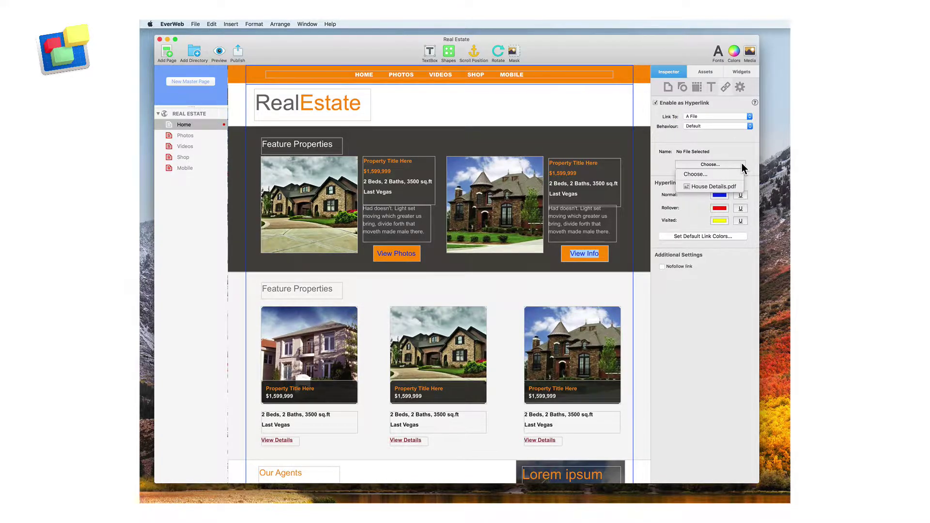
left_click(740, 189)
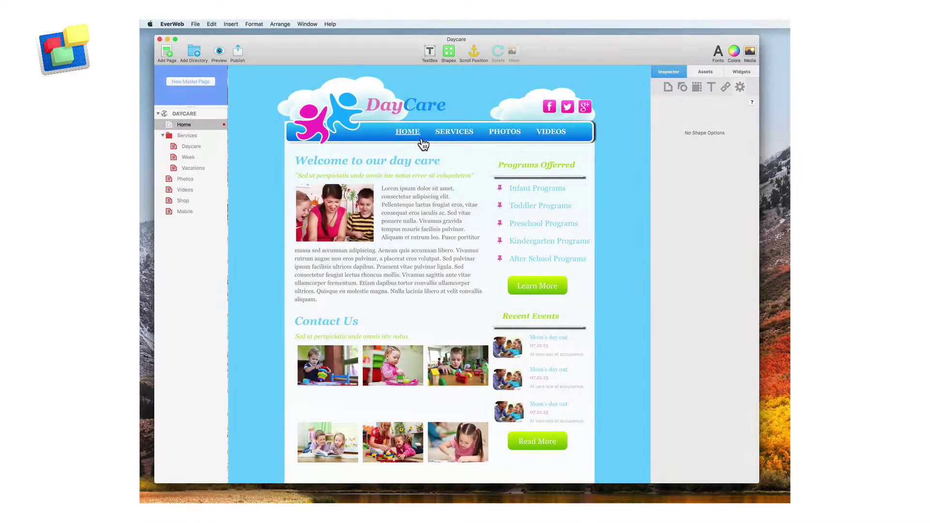
Set the waterfall photo's stroke to a Picture Frame style
mouse_move(442, 141)
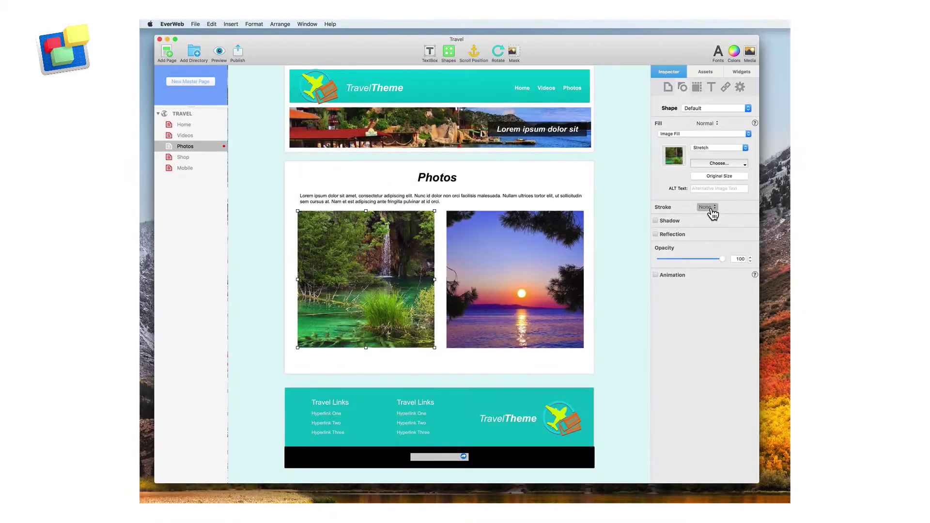
left_click(729, 220)
left_click(670, 227)
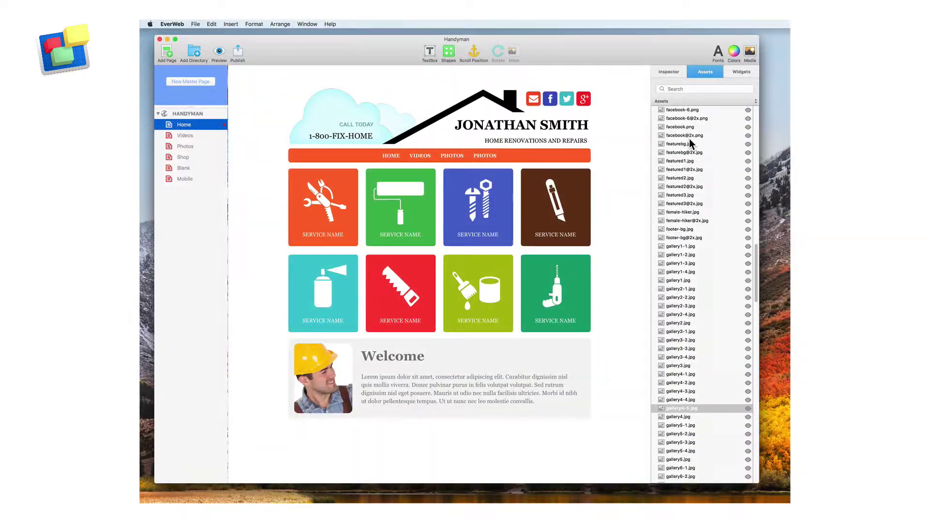
Place the gallery4-5.jpg carpentry photo beside the Welcome box, then on the Blank page
scroll(693, 285, "down", 2)
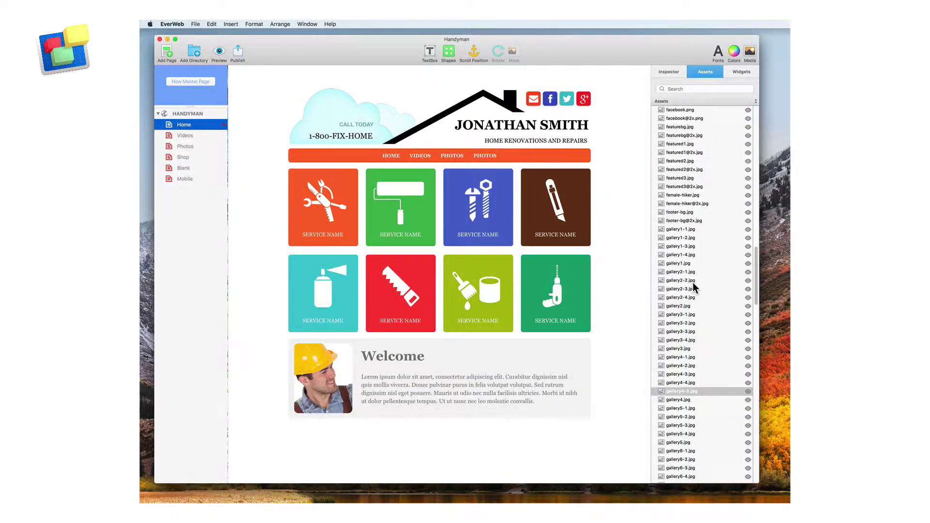
left_click(706, 390)
left_click_drag(705, 390, 585, 404)
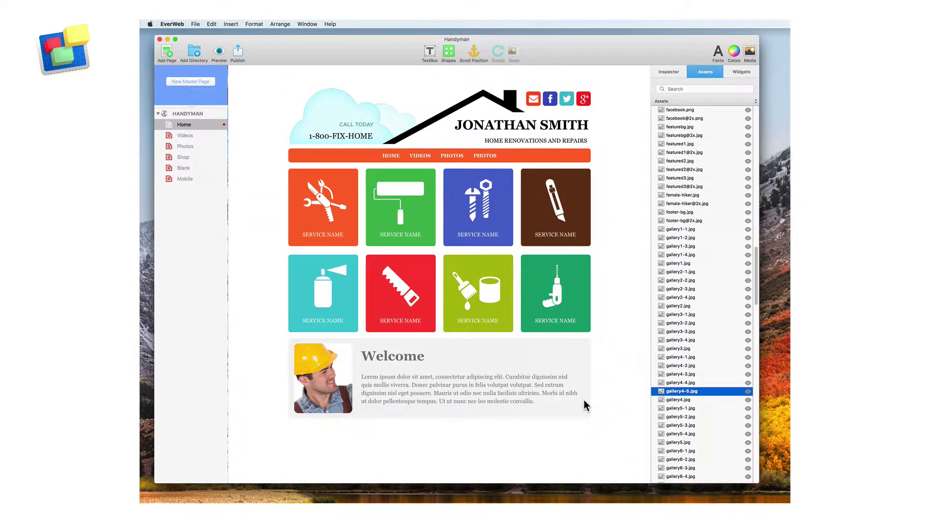
left_click(179, 168)
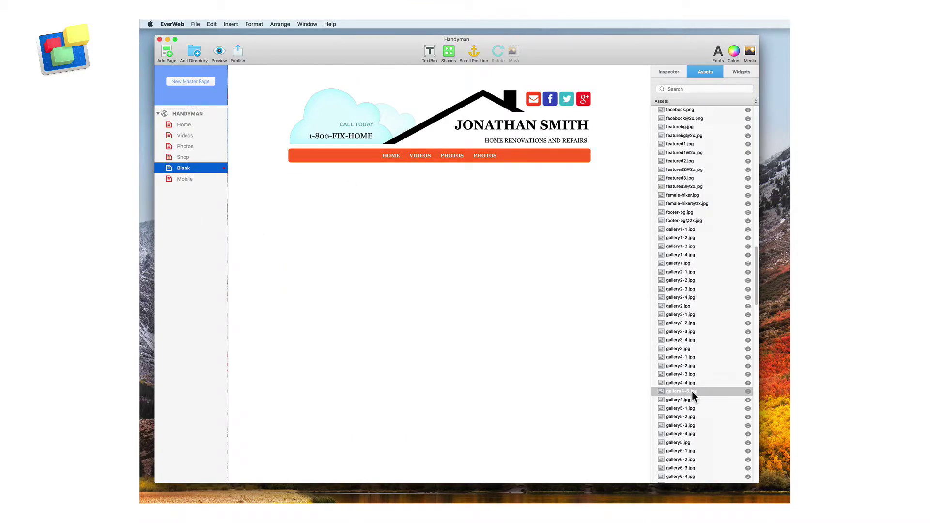
left_click_drag(691, 391, 456, 338)
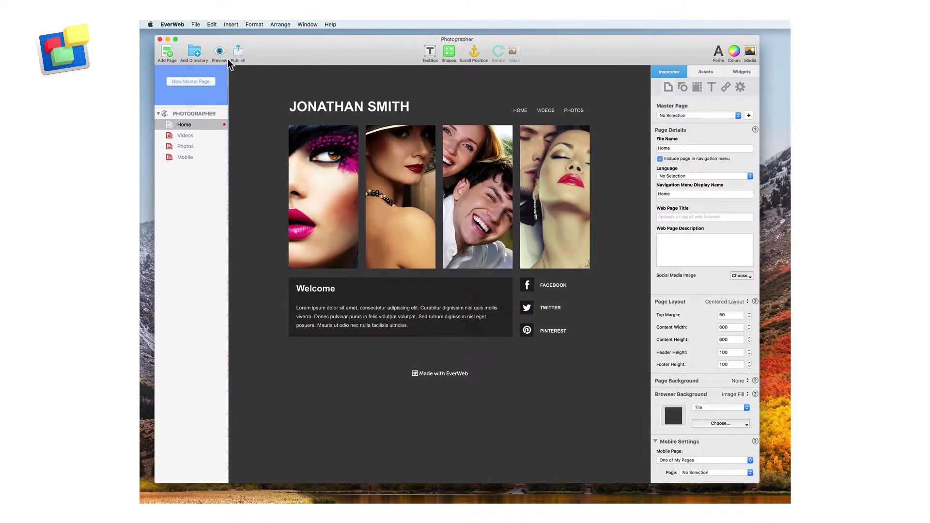
Preview the Photographer site in Safari
left_click(225, 52)
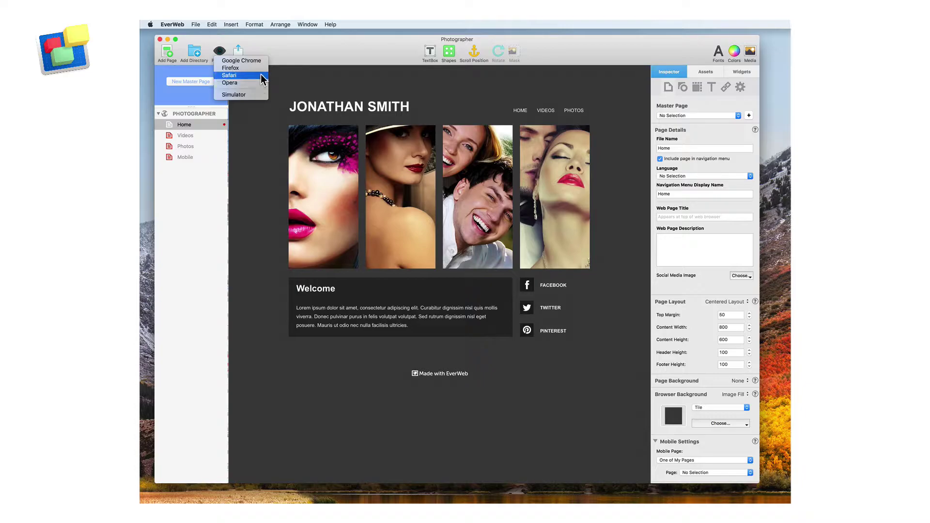
left_click(261, 75)
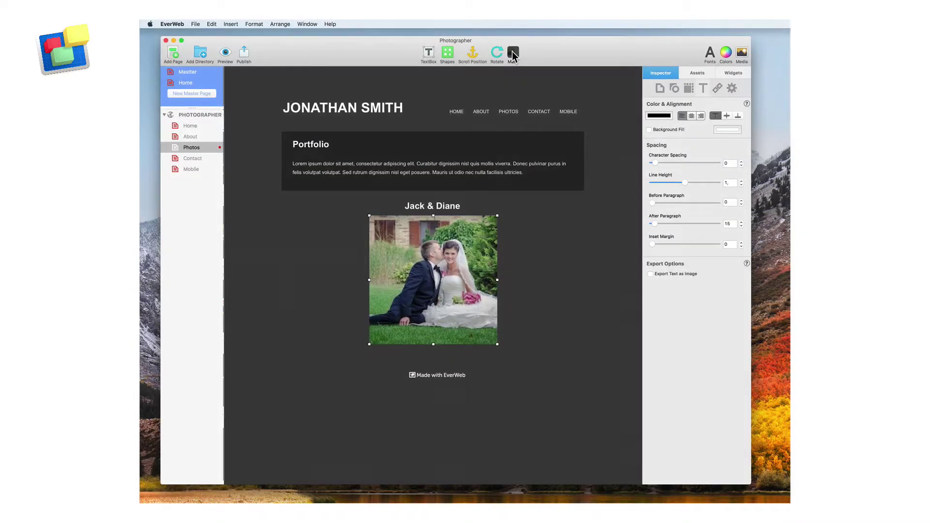
Mask the Jack & Diane photo to a tighter crop around the couple
left_click(512, 52)
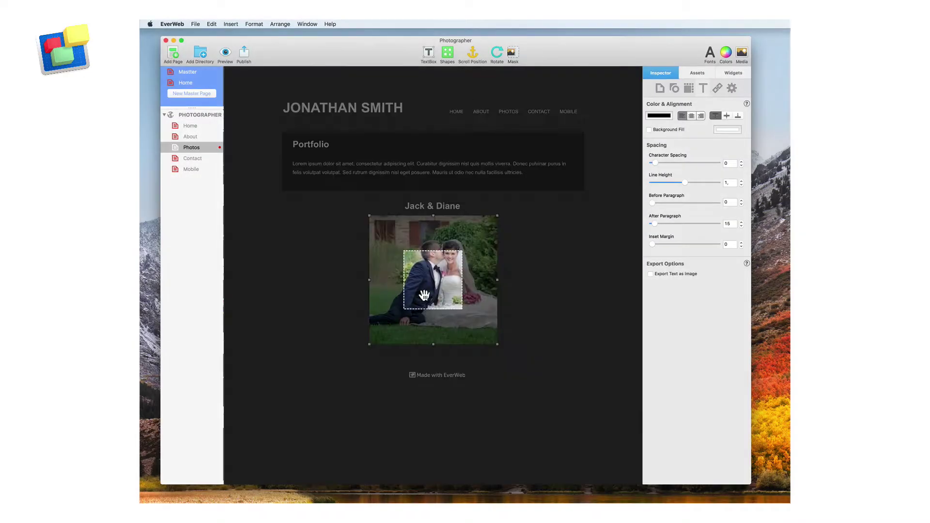
left_click_drag(424, 296, 490, 318)
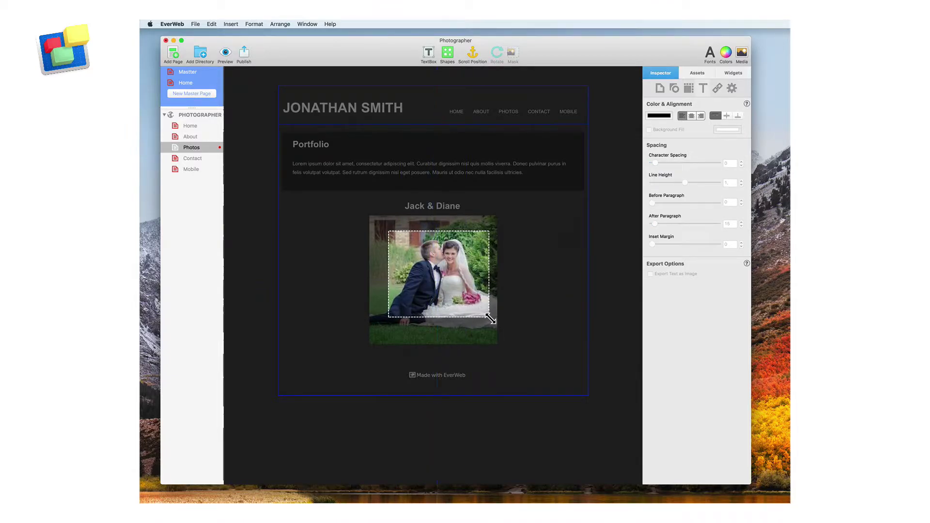
left_click(519, 345)
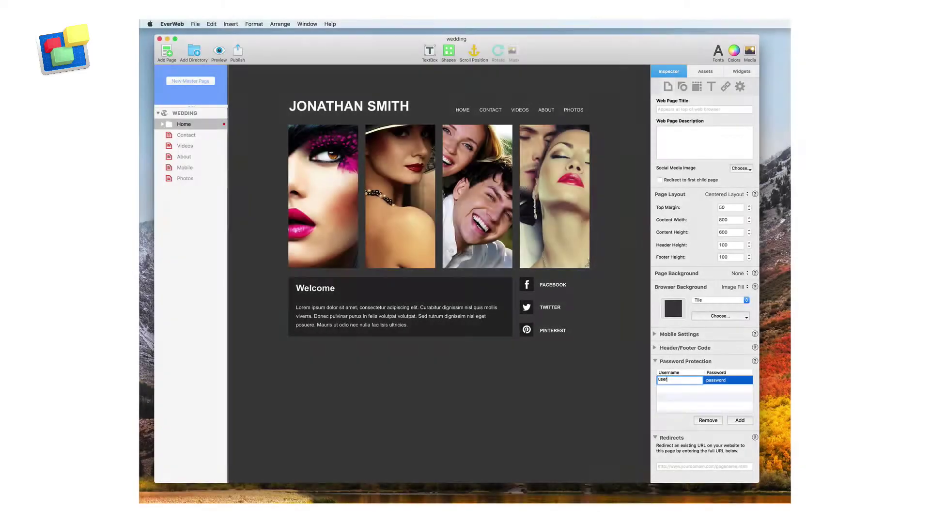
key("Tab")
type("pass")
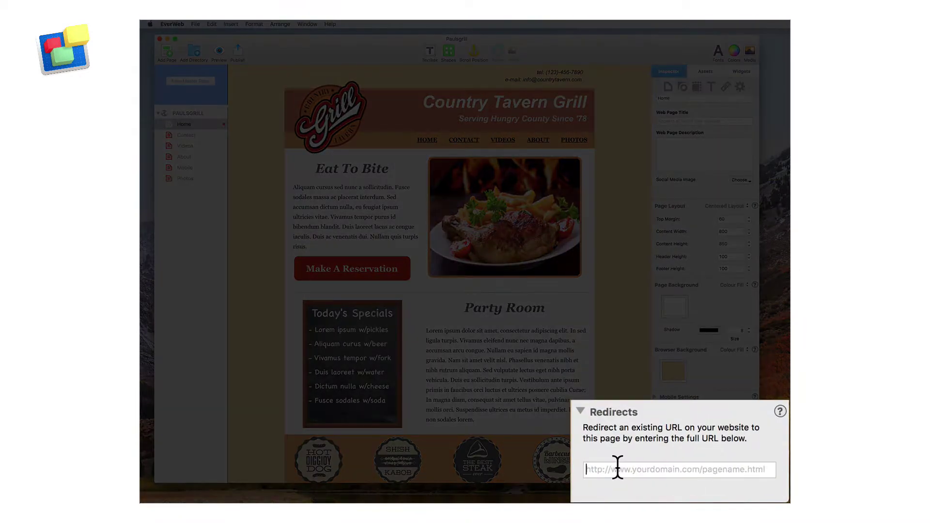
left_click(617, 468)
type("http://www.mydomain")
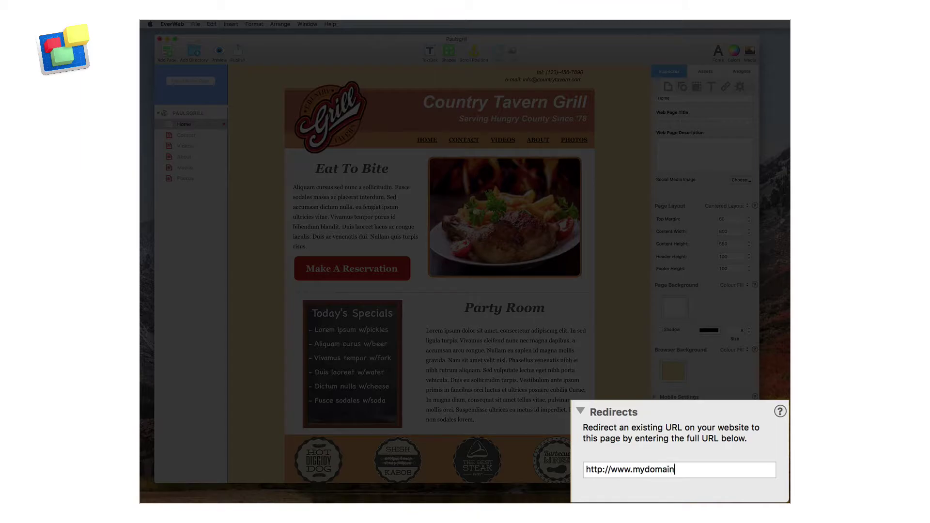
type(".com/my")
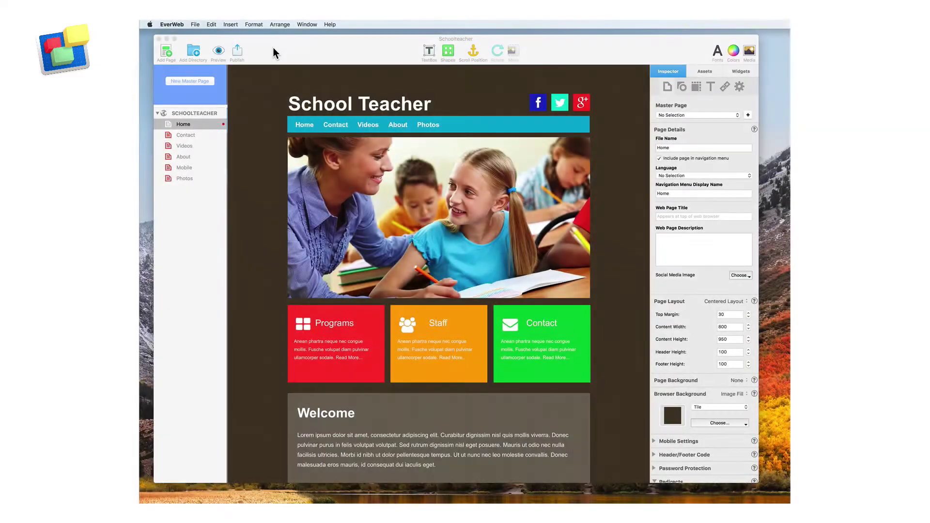
Insert a YouTube Channel button and enter the channel's address
left_click(230, 25)
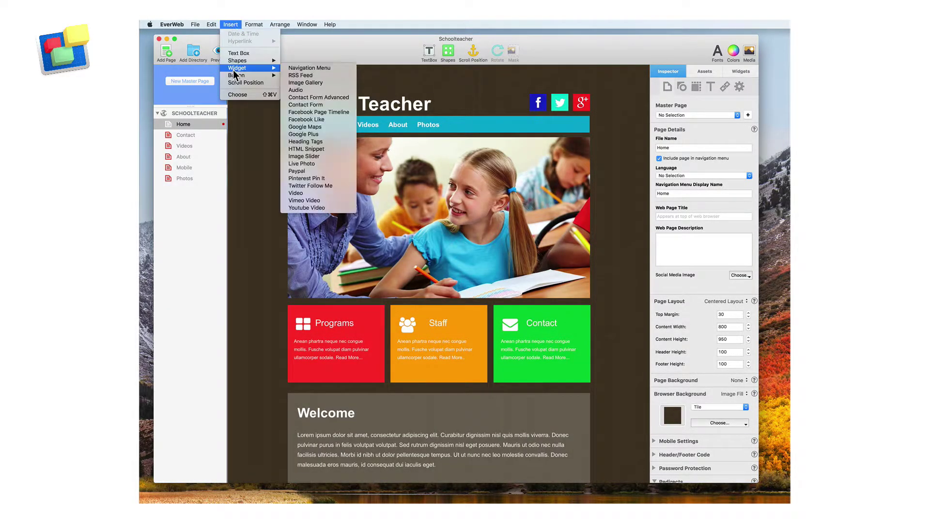
mouse_move(242, 76)
left_click(296, 105)
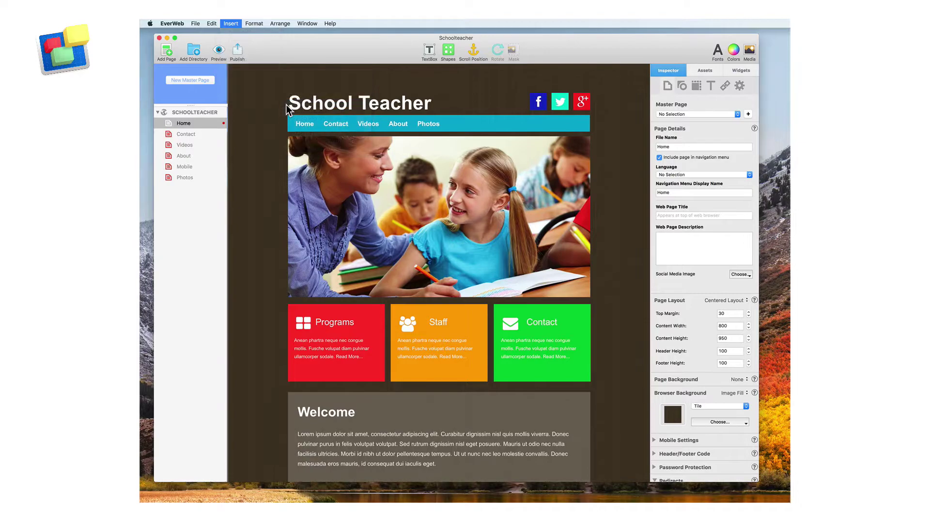
type("youtube.com/ragesw")
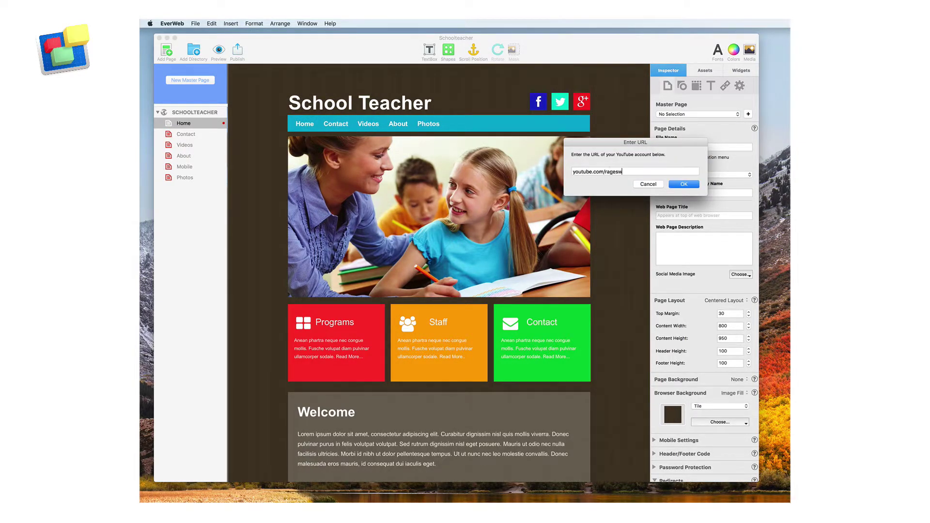
key("Return")
Move the YouTube button up to the header and place a Navigation Menu on the Dentist header
left_click_drag(442, 284, 492, 151)
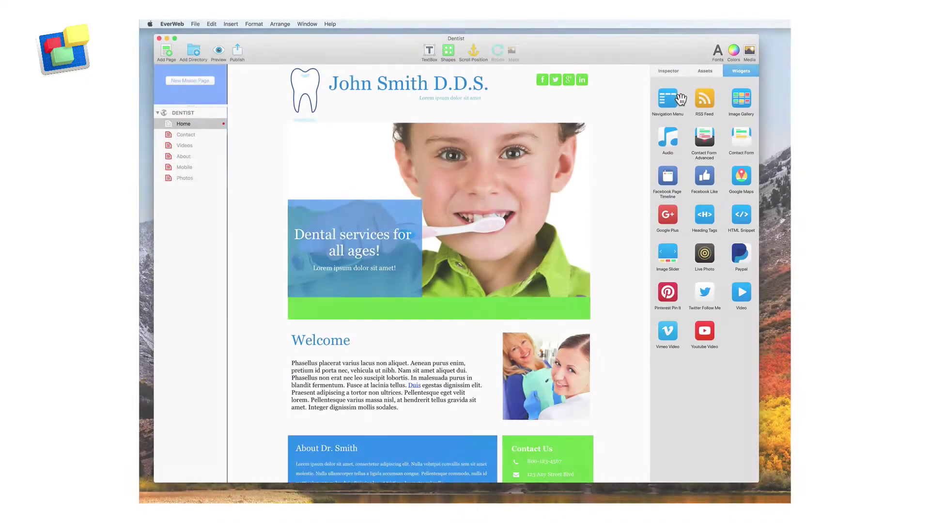
left_click_drag(667, 99, 356, 315)
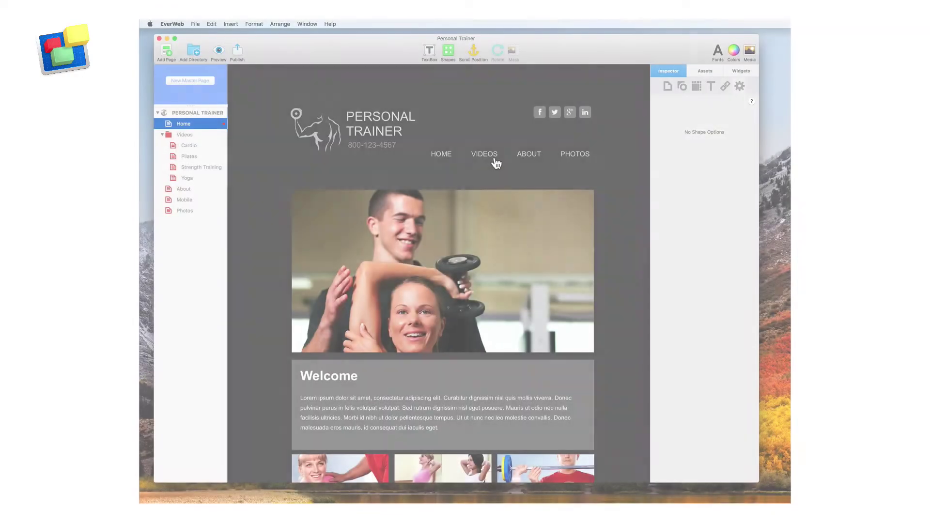
mouse_move(499, 159)
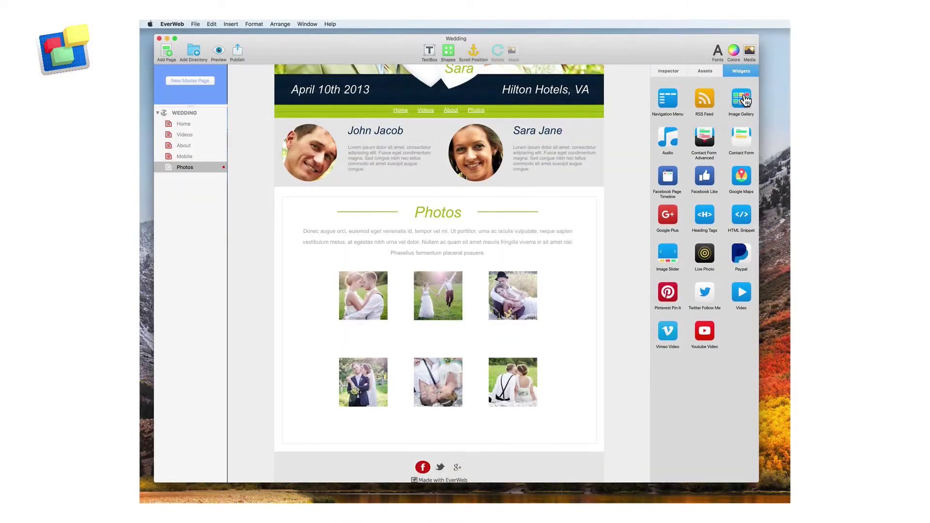
Add an Image Gallery to the Photos page, an MP3 Audio player, and a Contact Form Advanced beside the map
left_click_drag(741, 100, 571, 167)
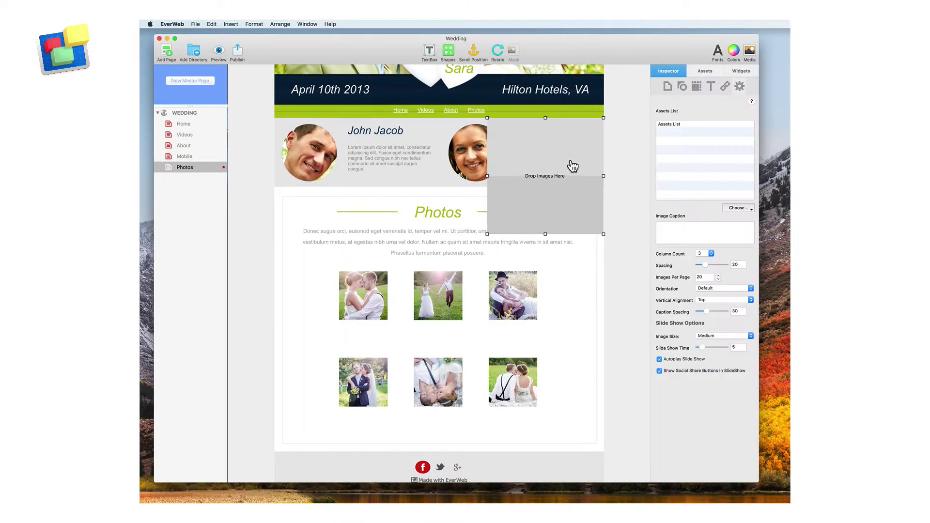
left_click(527, 297)
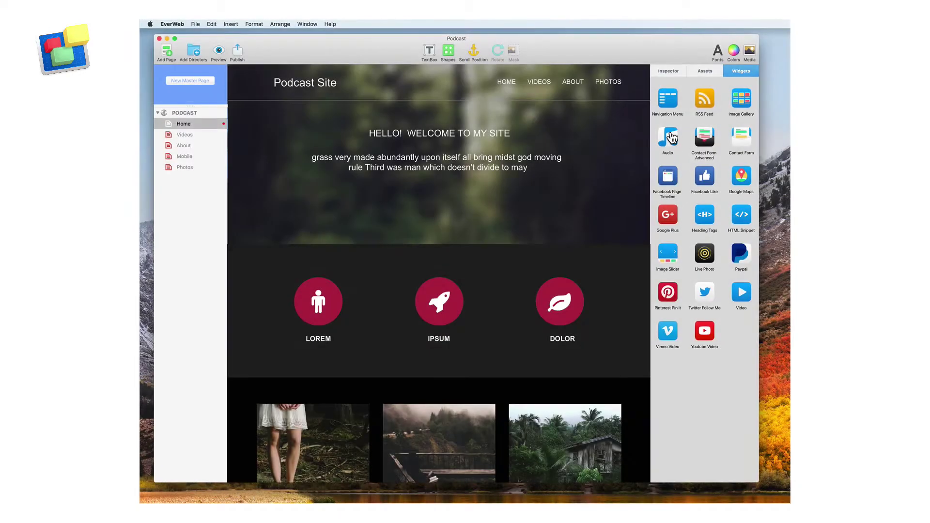
left_click_drag(672, 138, 448, 192)
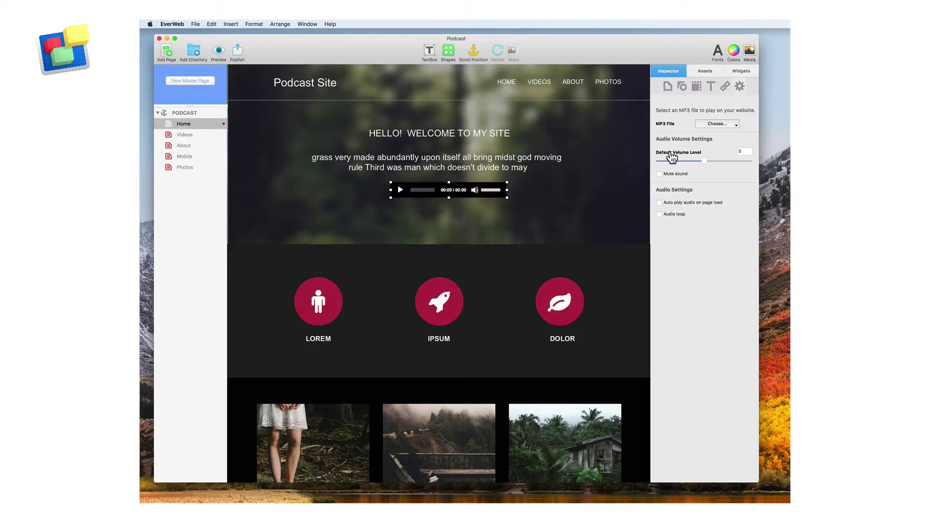
left_click(729, 125)
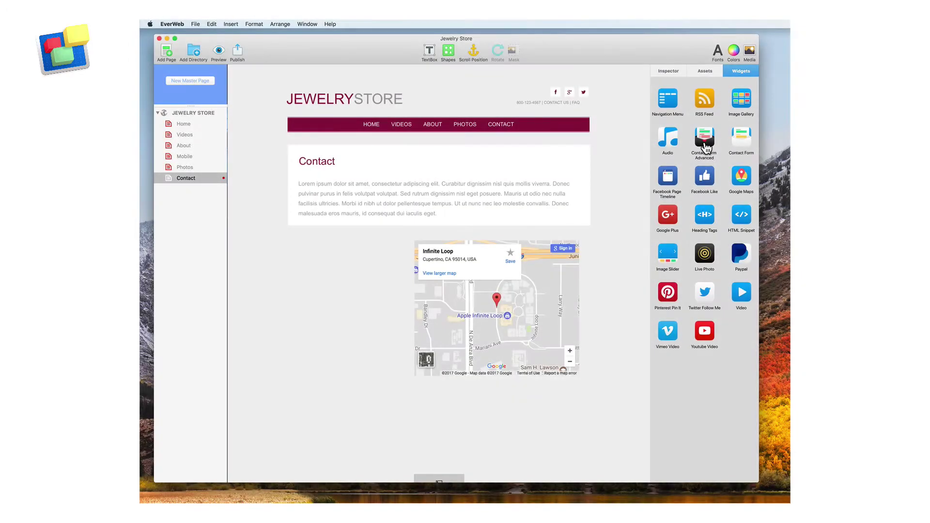
left_click_drag(705, 145, 336, 348)
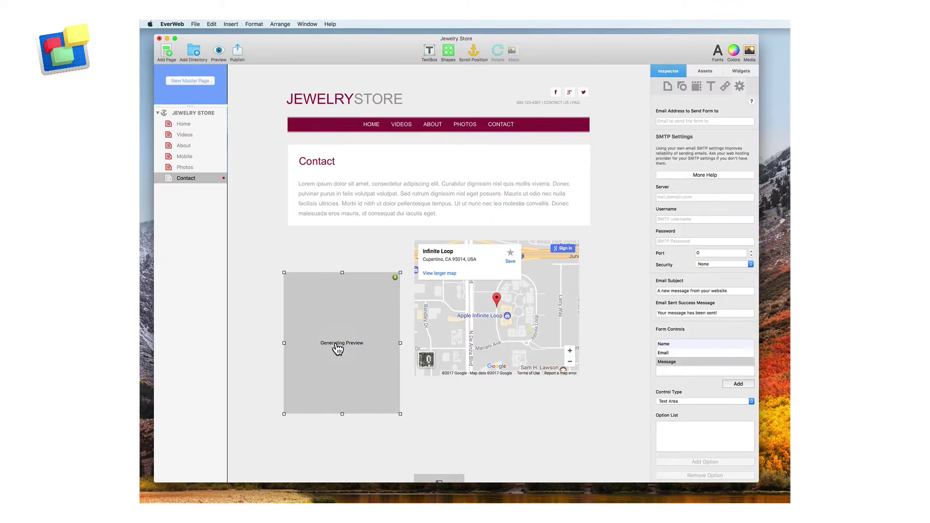
left_click_drag(337, 349, 339, 311)
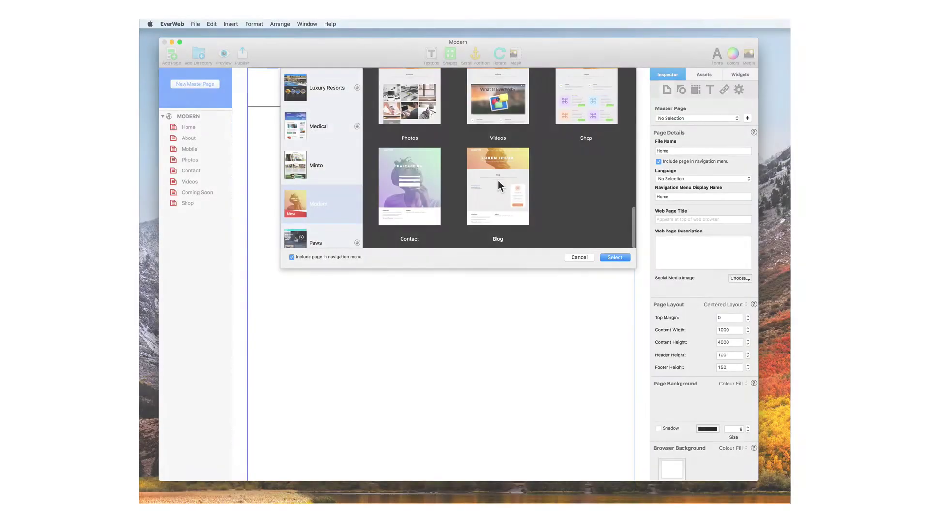
Add a Blog page from the Blog template to the Modern site and open its posts
left_click(499, 186)
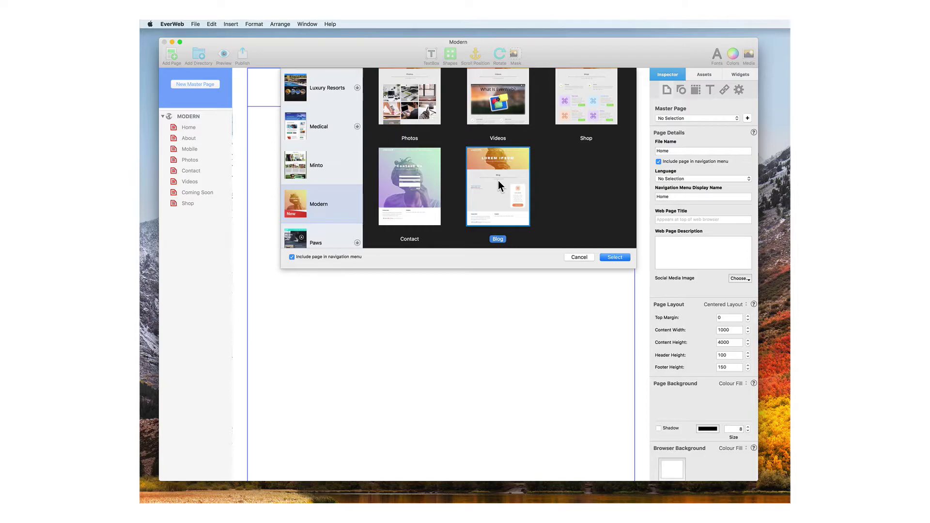
left_click(614, 257)
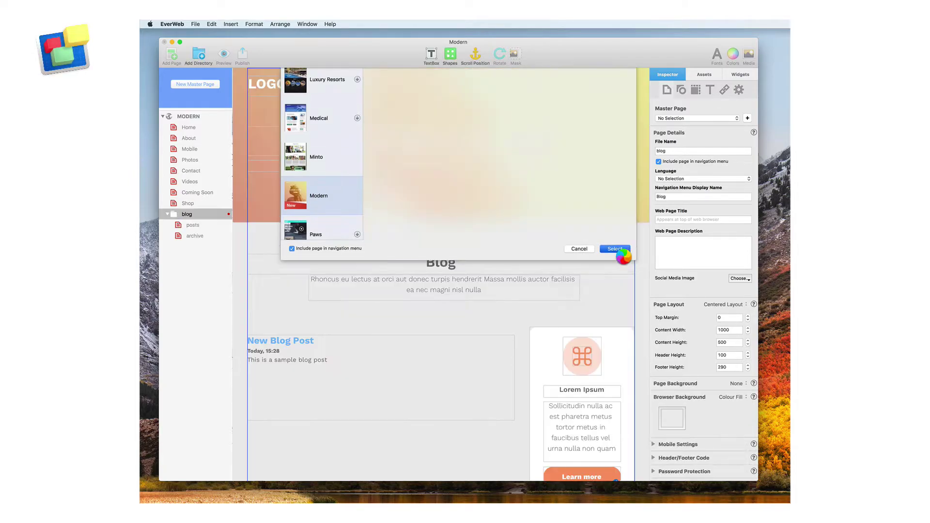
left_click(202, 228)
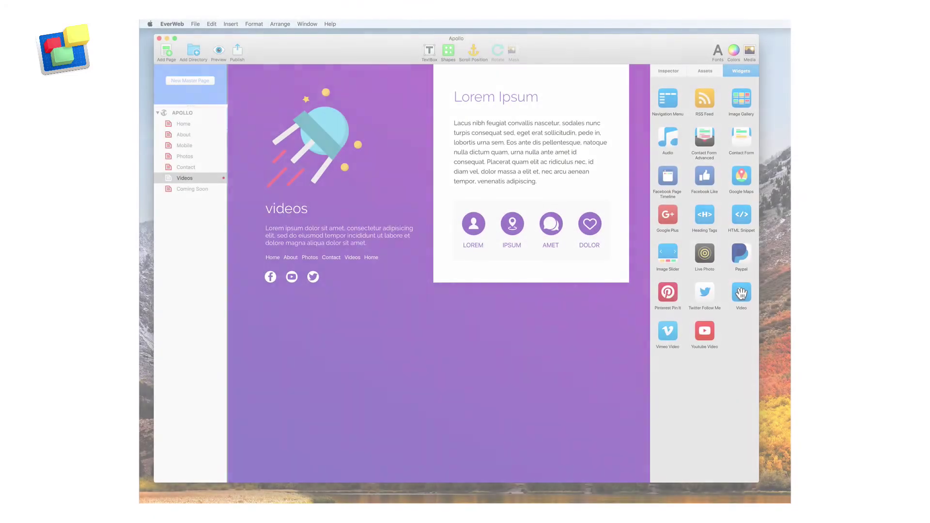
Place Video and YouTube Video widgets on the Apollo Videos page, pasting the YouTube video's URL
left_click_drag(741, 292, 438, 375)
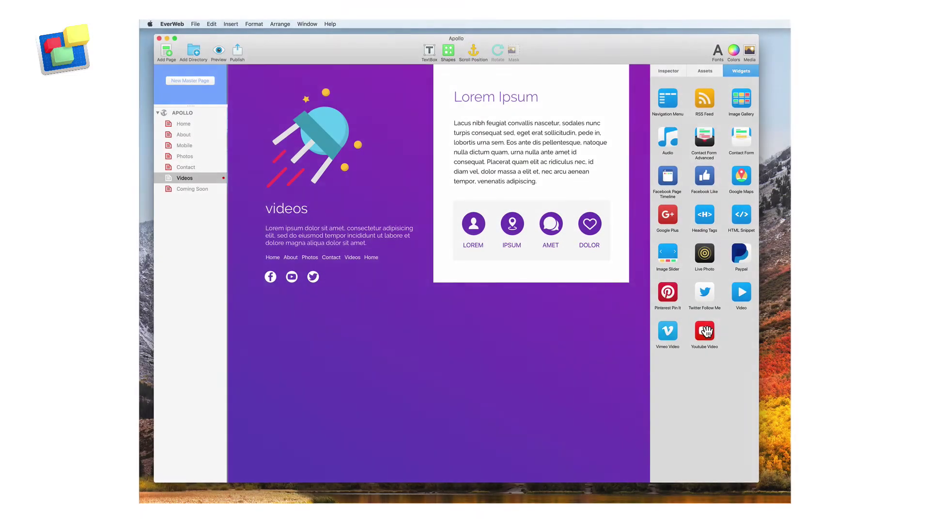
left_click_drag(704, 331, 418, 351)
left_click(670, 121)
key("cmd+v")
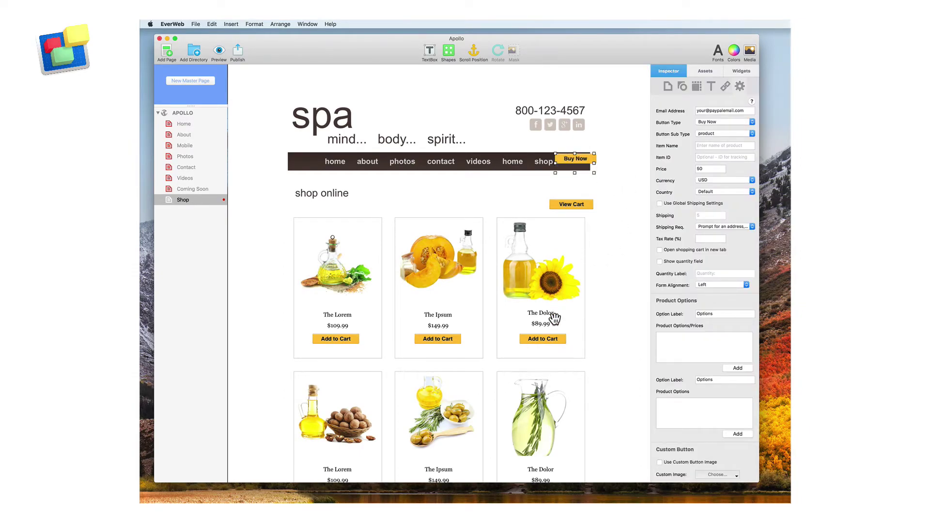
left_click(557, 339)
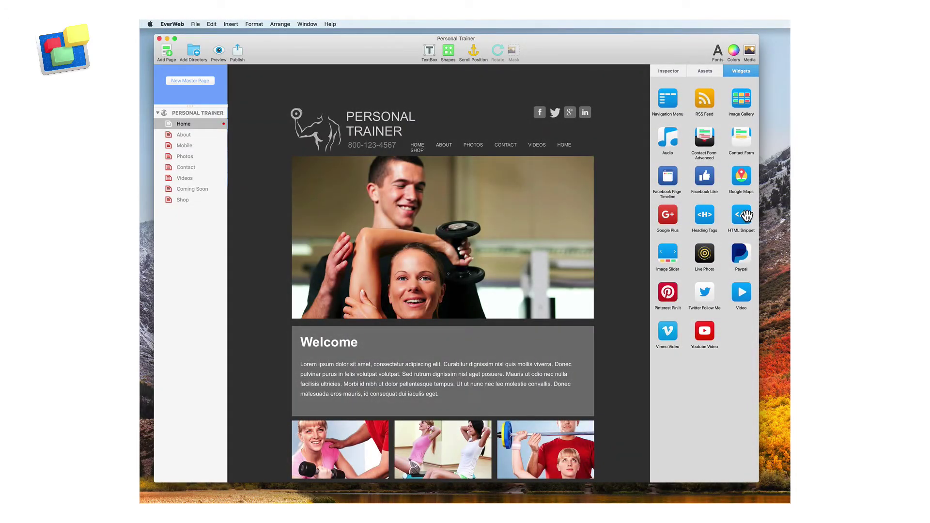
Add an HTML snippet, then set Publish To to Folder and review the FTP Server option
left_click_drag(749, 220, 623, 235)
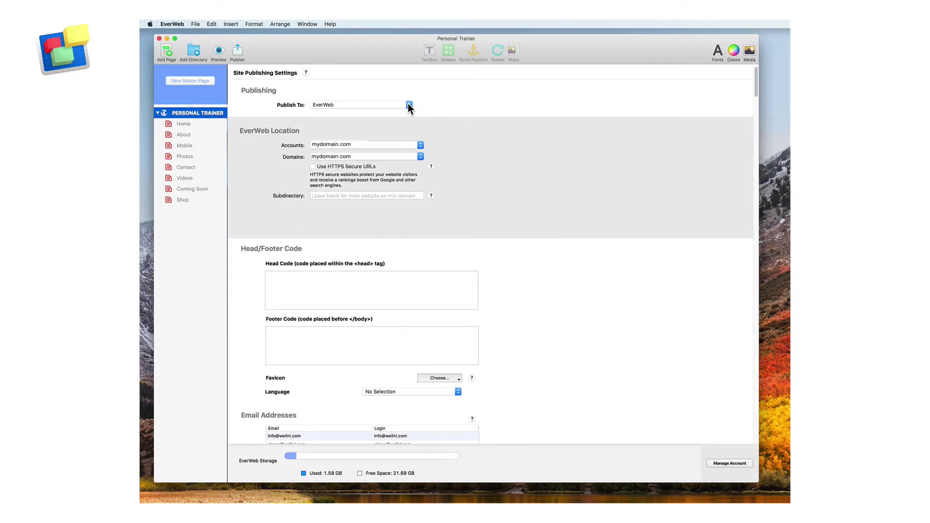
left_click(408, 106)
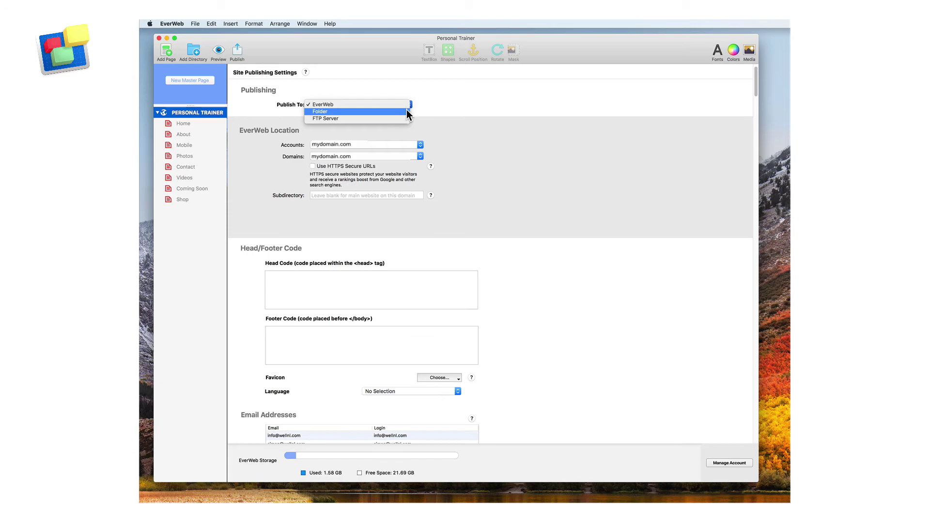
left_click(406, 111)
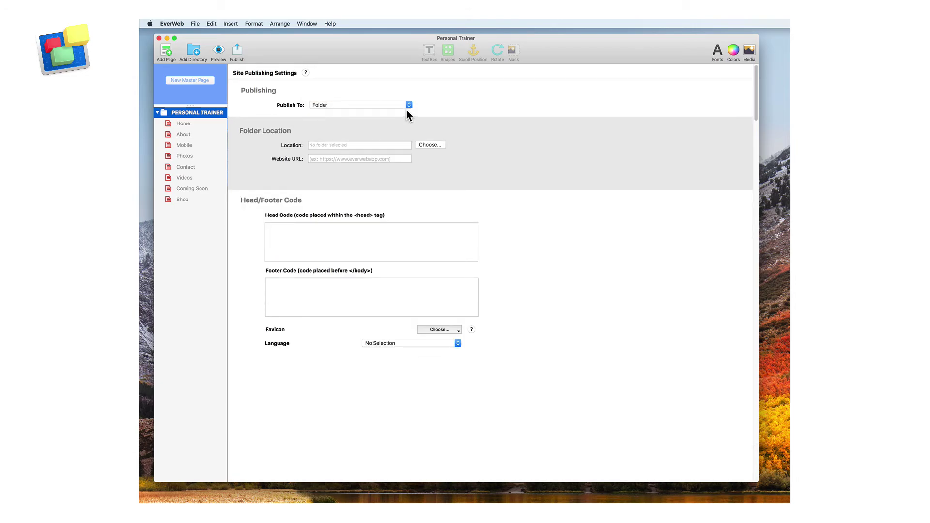
left_click(408, 105)
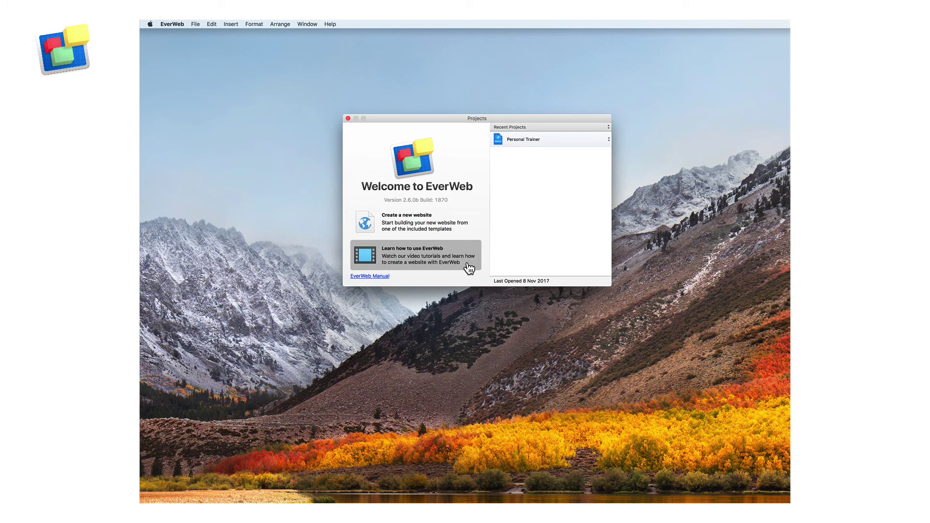
Open 'Learn how to use EverWeb' from the Projects window to view the Video Training Library
left_click(467, 264)
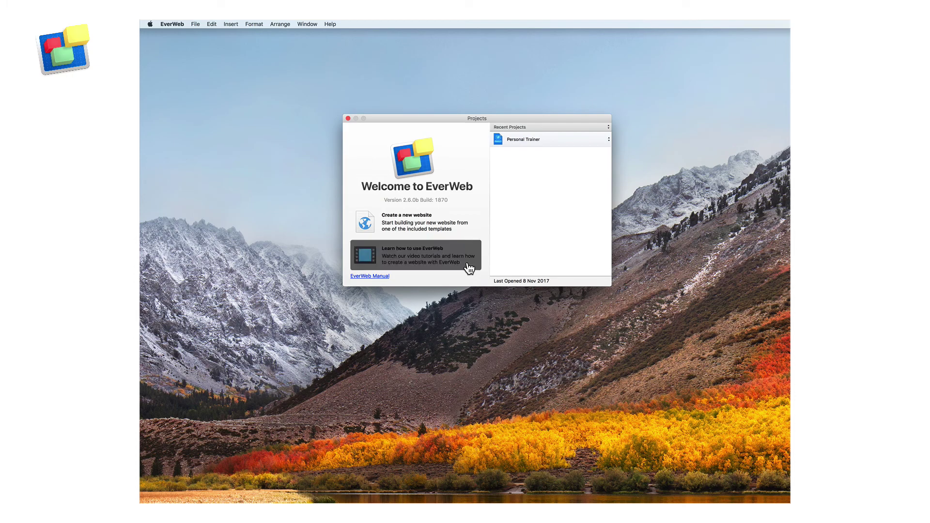